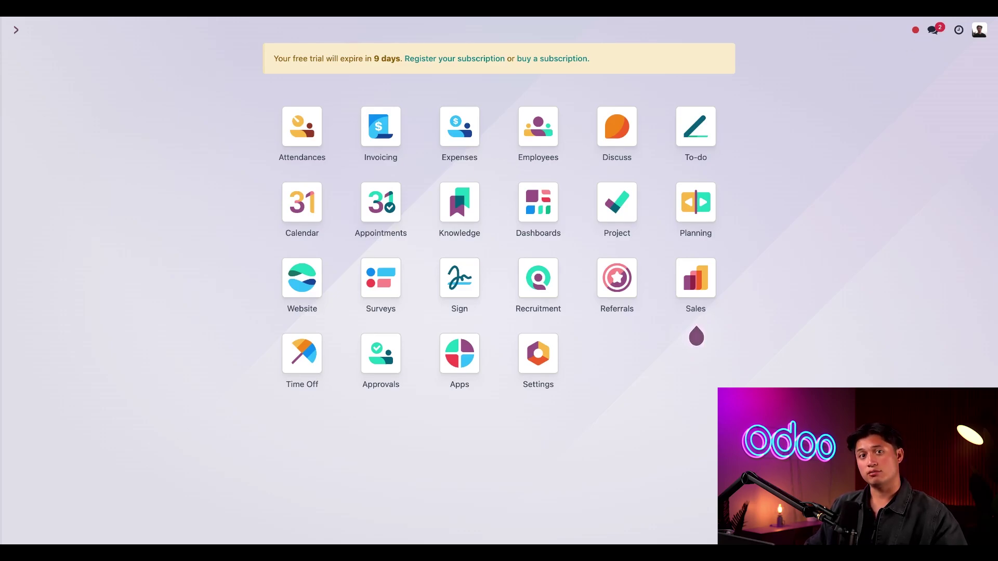
From the systray attendance indicator, check out of the current attendance and close the panel
click(915, 30)
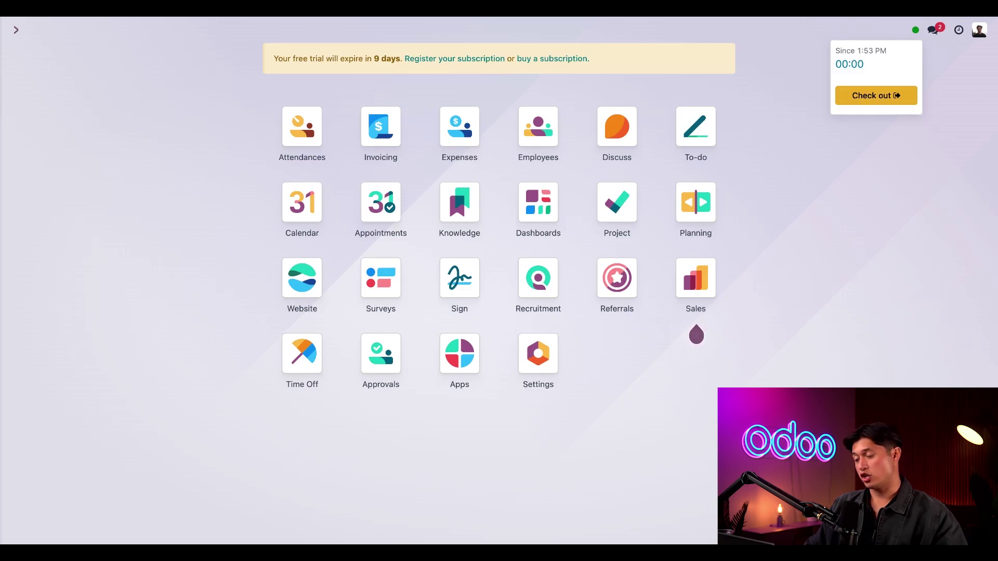
click(876, 95)
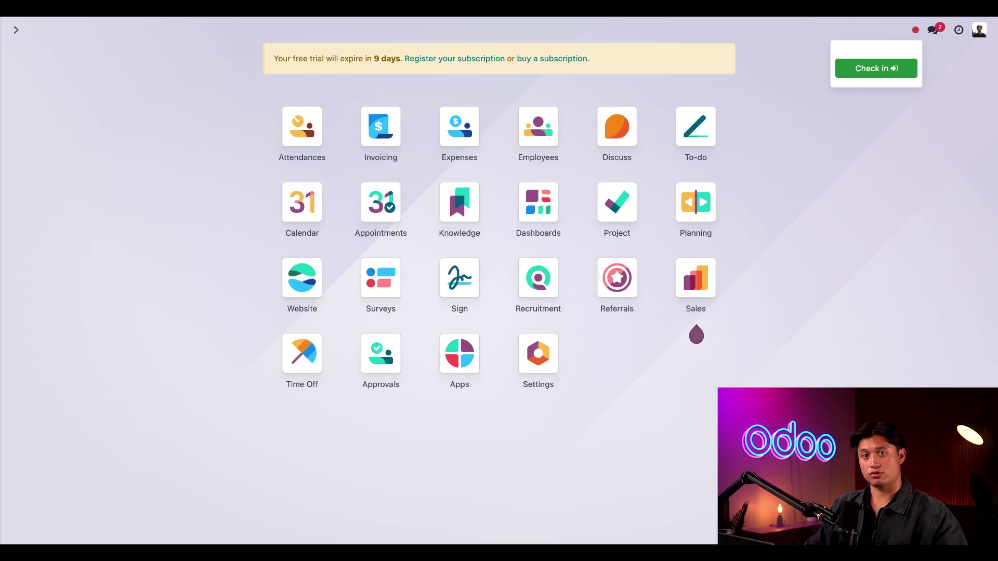
key(Escape)
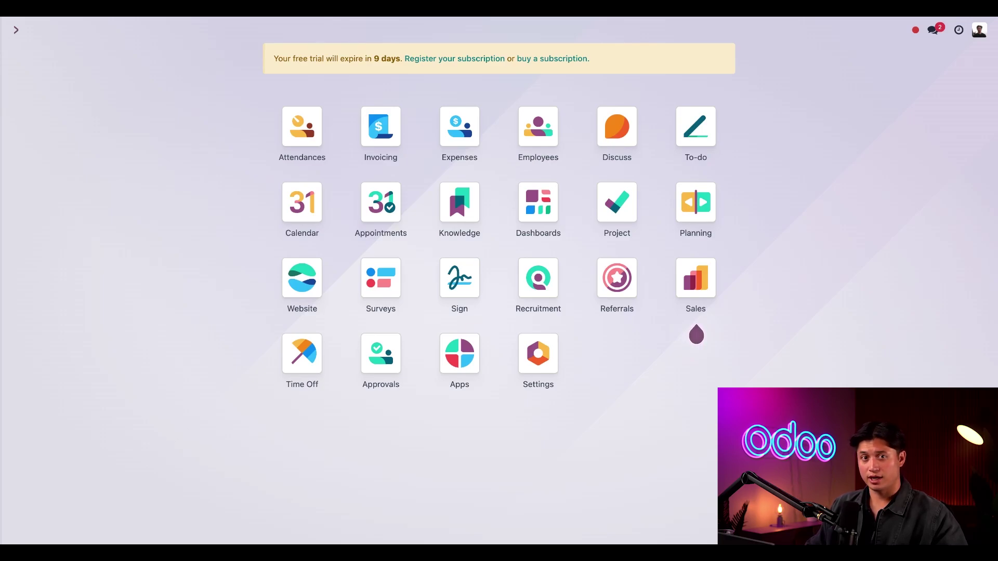
In Attendances settings, try the kiosk options and set Kiosk Mode to Barcode / RFID and Manual Selection
click(303, 130)
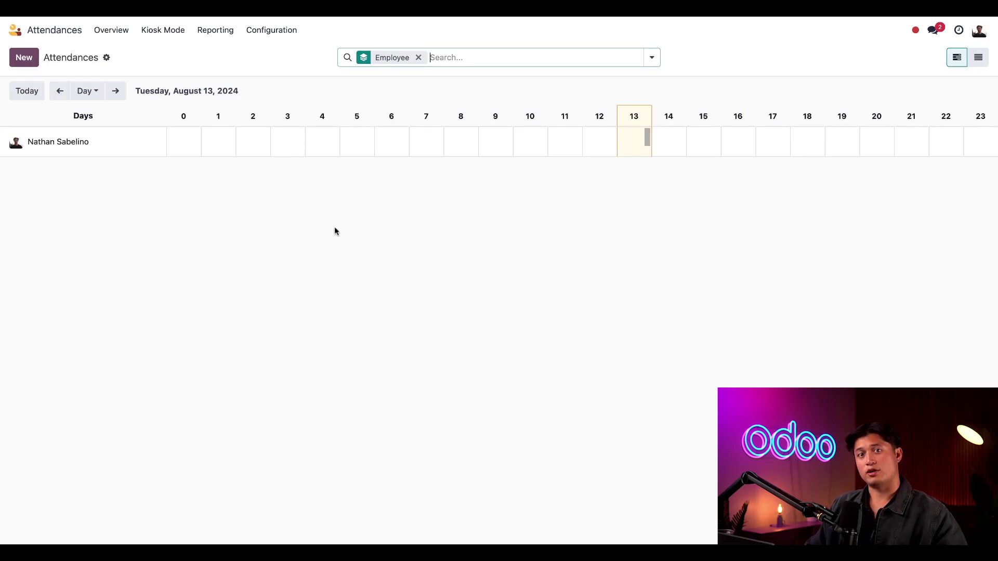
click(276, 29)
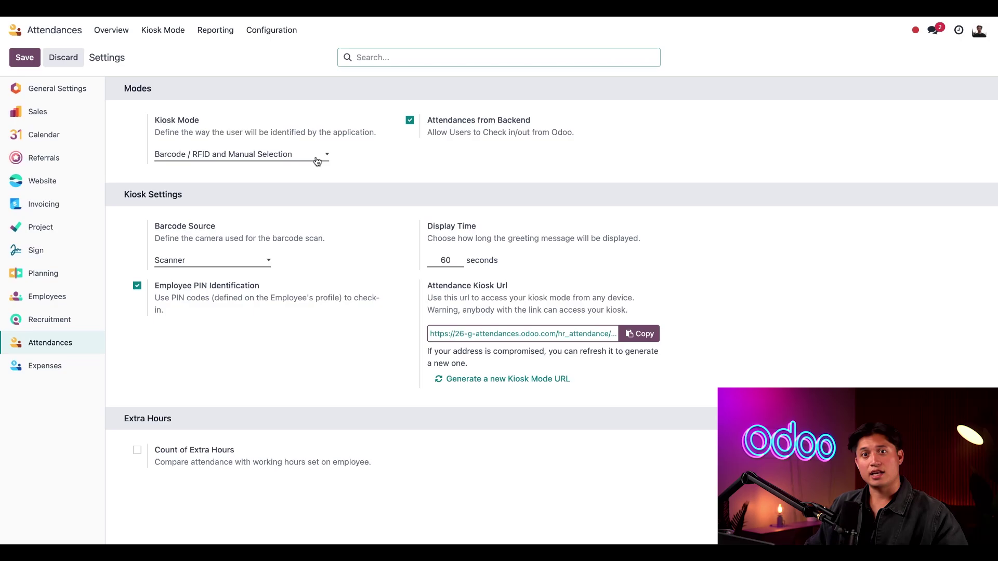
click(354, 176)
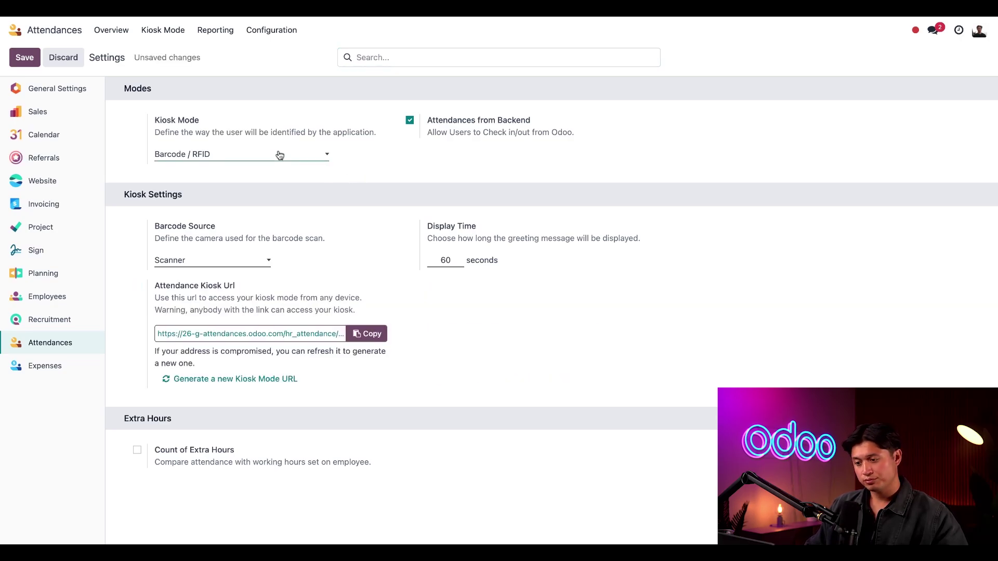
click(279, 154)
click(354, 165)
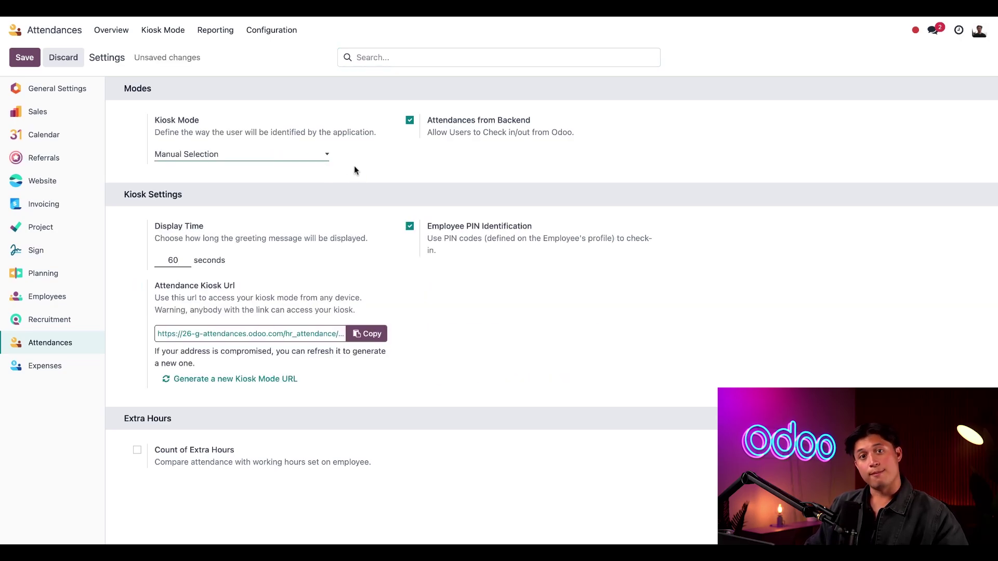
click(295, 158)
click(387, 161)
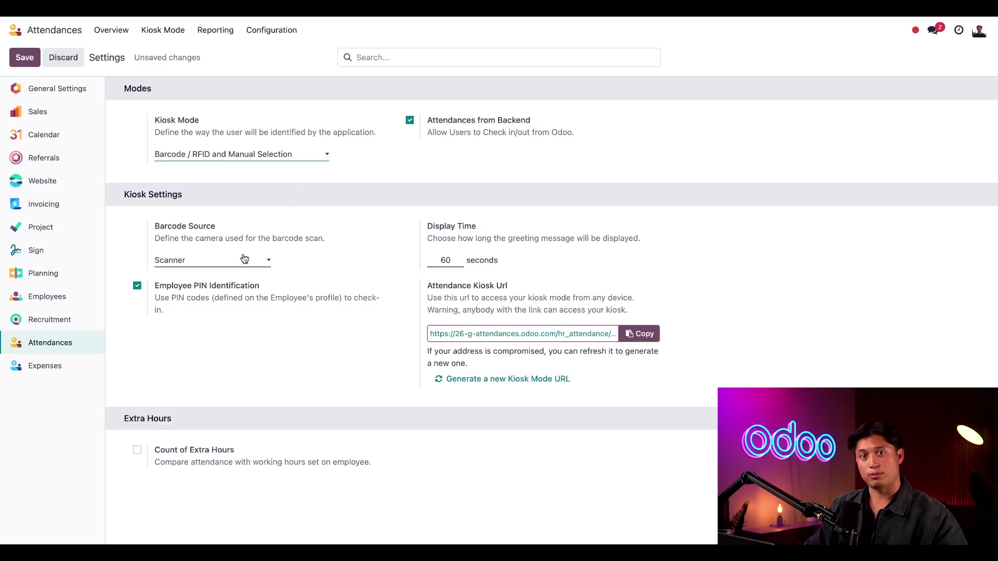
Try Front Camera and Back Camera as Barcode Source, return it to Scanner, and save the settings
click(245, 277)
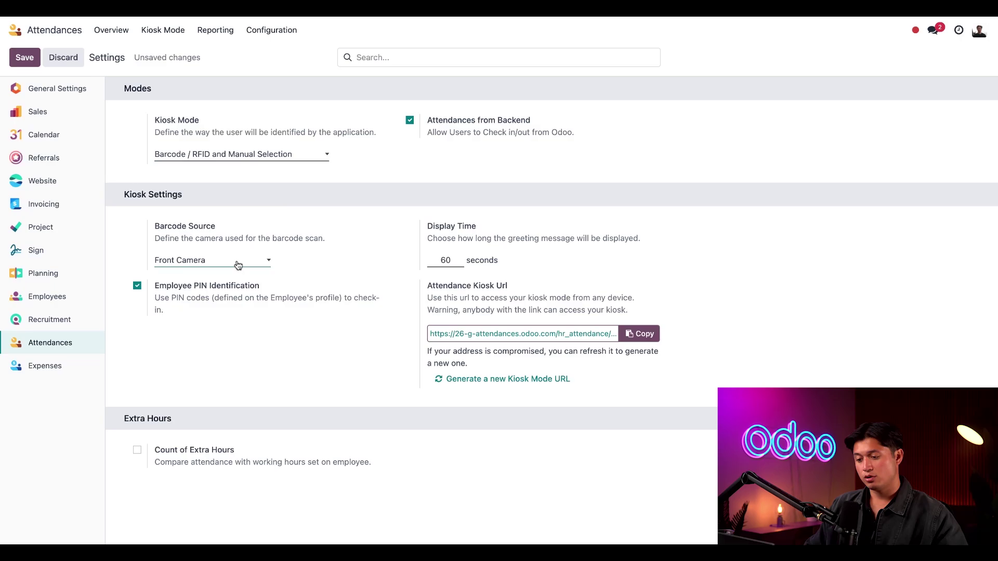
click(254, 269)
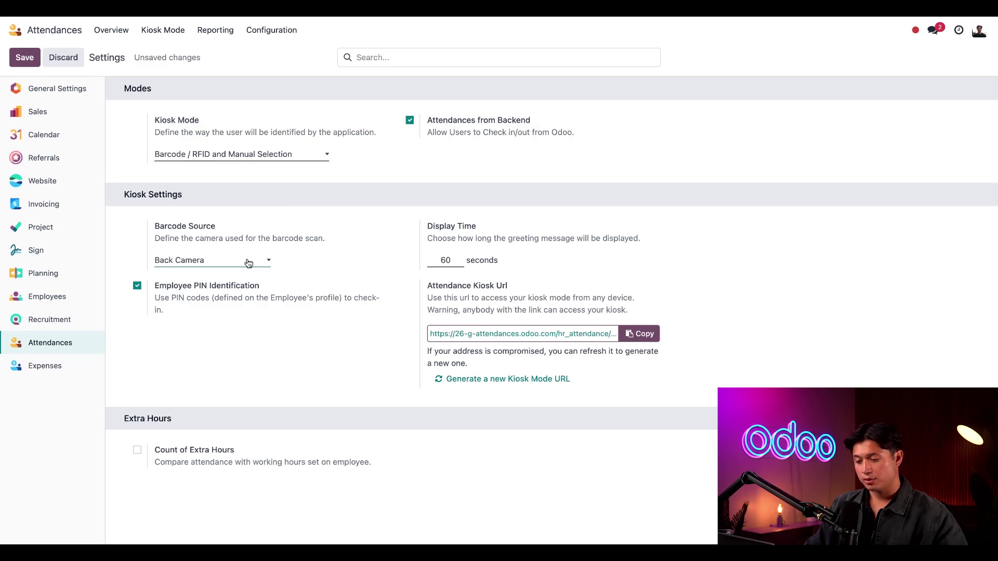
click(248, 262)
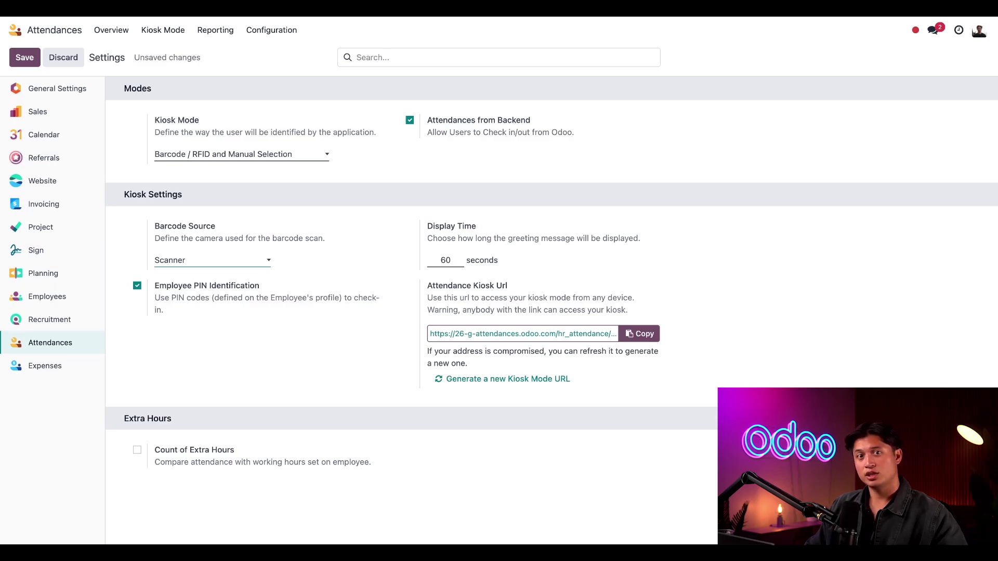
click(28, 58)
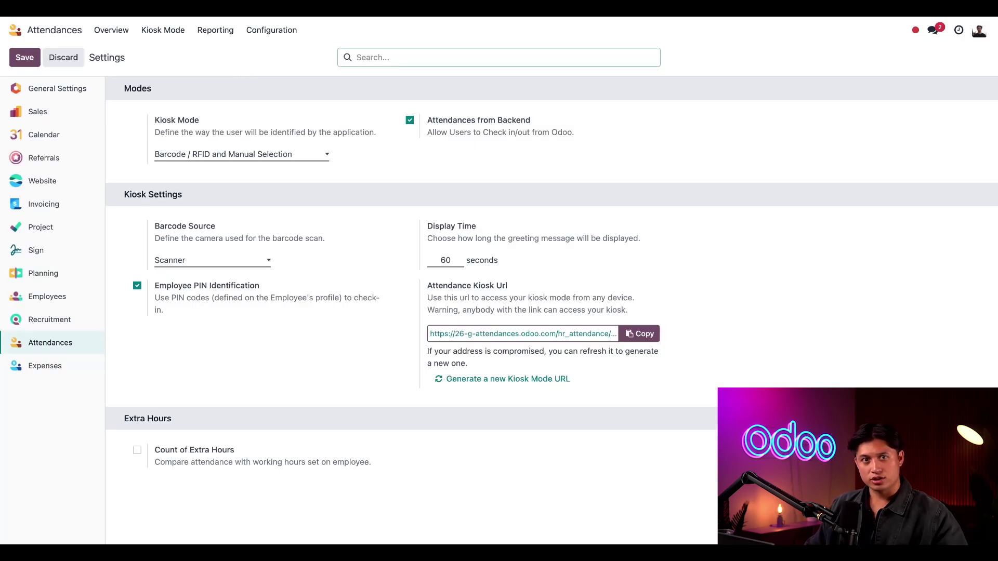
Launch Kiosk Mode, check an employee in by badge, and dismiss the welcome message
click(163, 30)
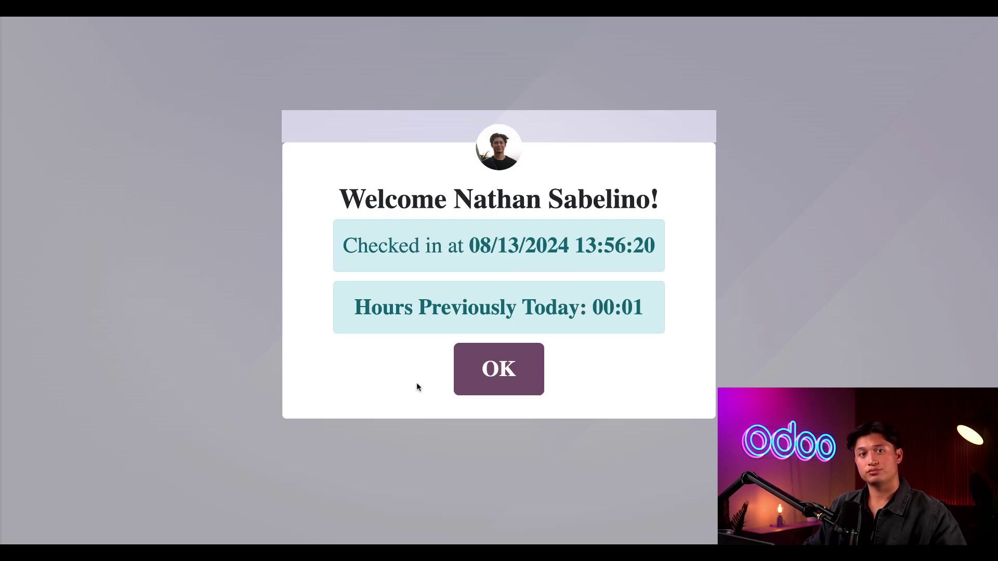
click(498, 375)
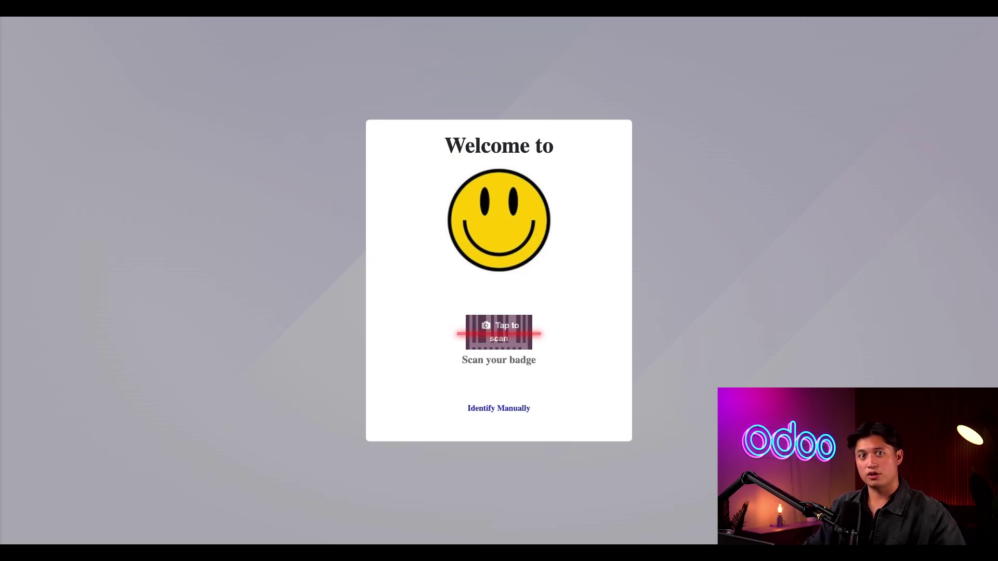
Switch to manual identification and filter employees by Marketing, Administration, Accounting, then All
click(507, 413)
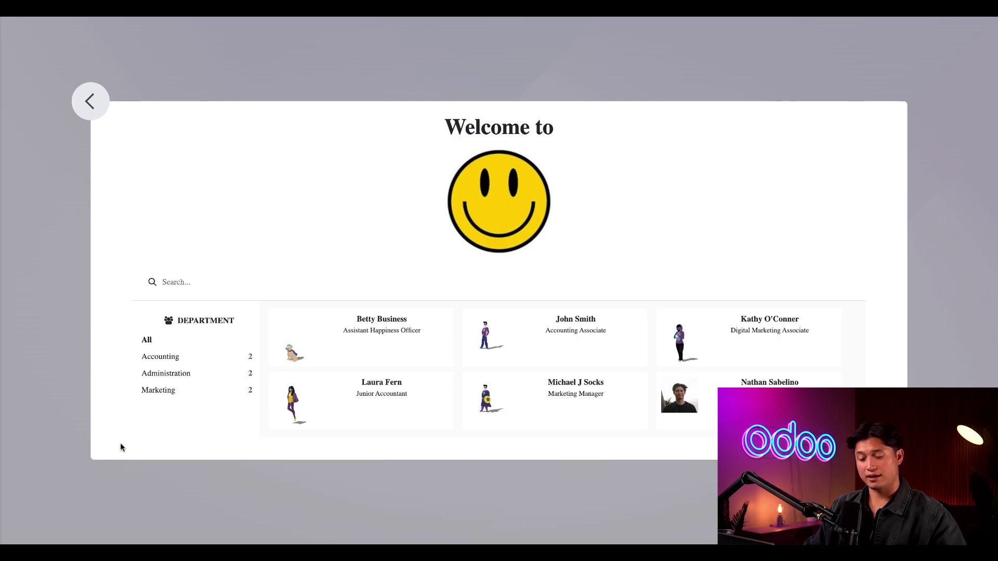
click(149, 390)
click(256, 382)
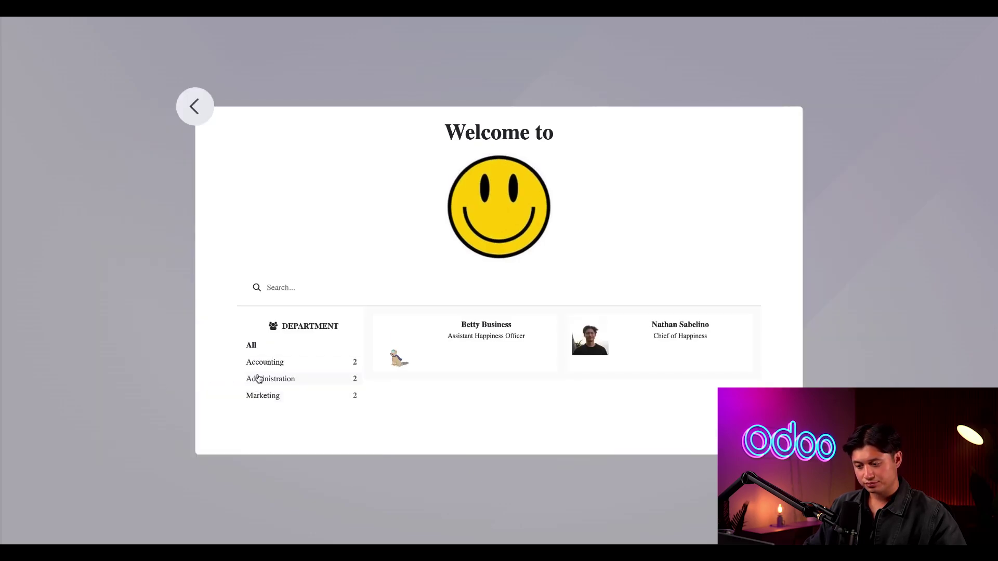
click(265, 366)
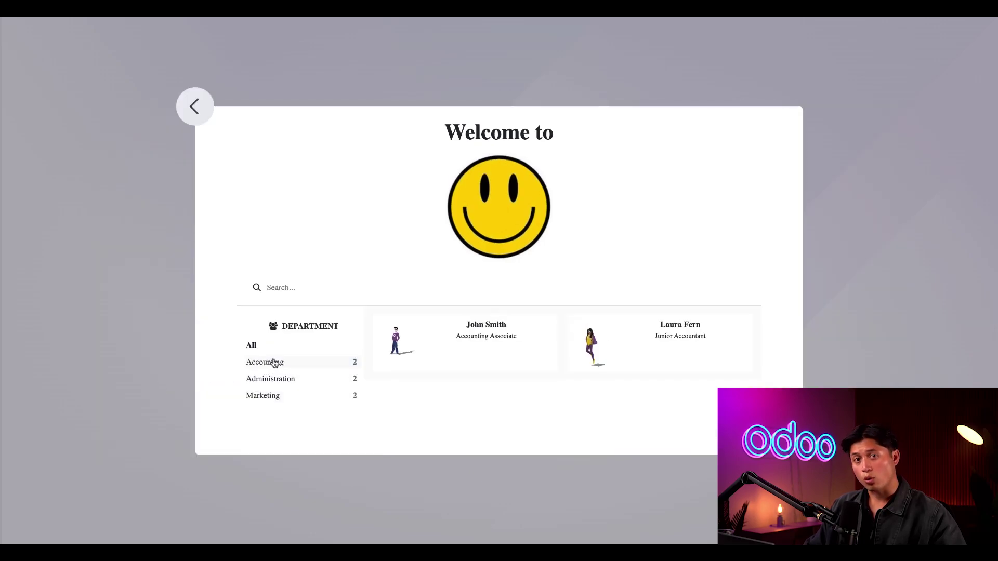
click(277, 347)
Search for the employee by name and select their card to check out
click(297, 283)
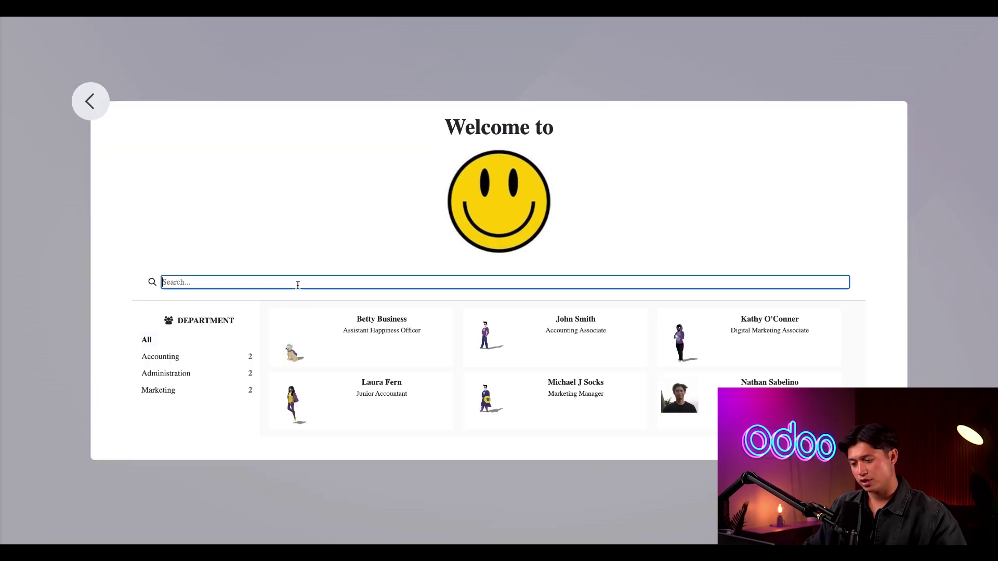
text(Nathan)
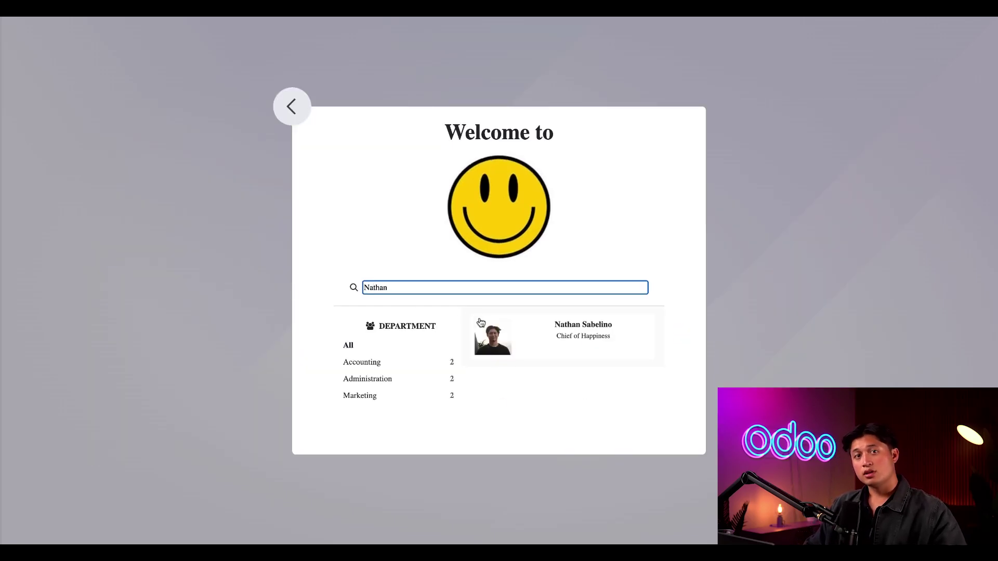
click(515, 340)
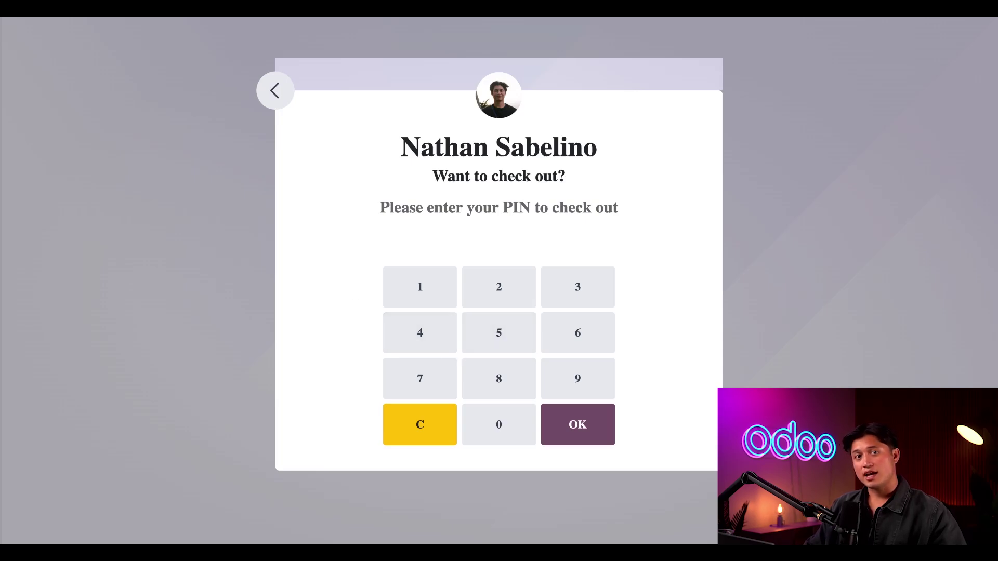
Enter the employee's four-digit PIN and confirm to check them out
click(414, 287)
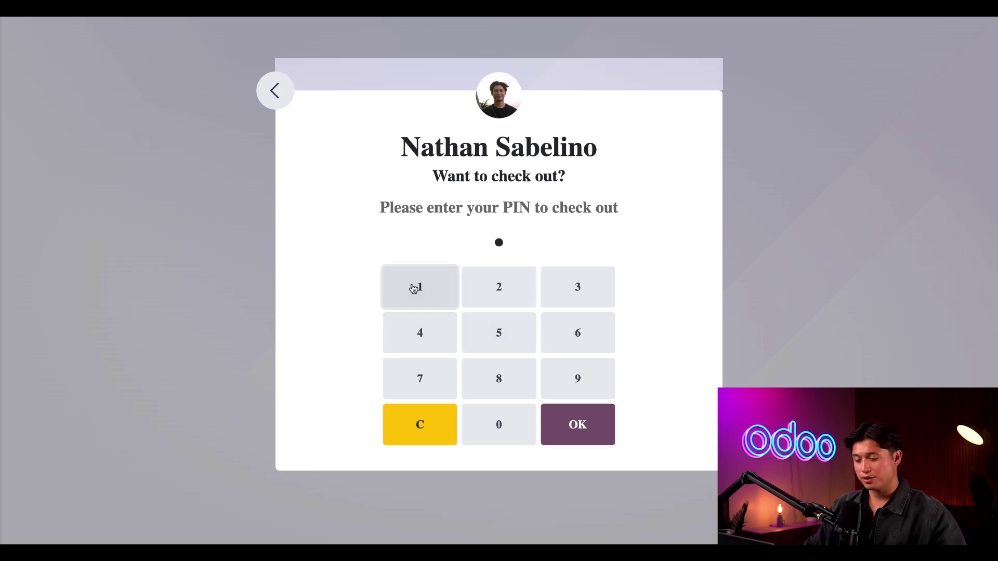
click(495, 295)
click(579, 299)
click(403, 341)
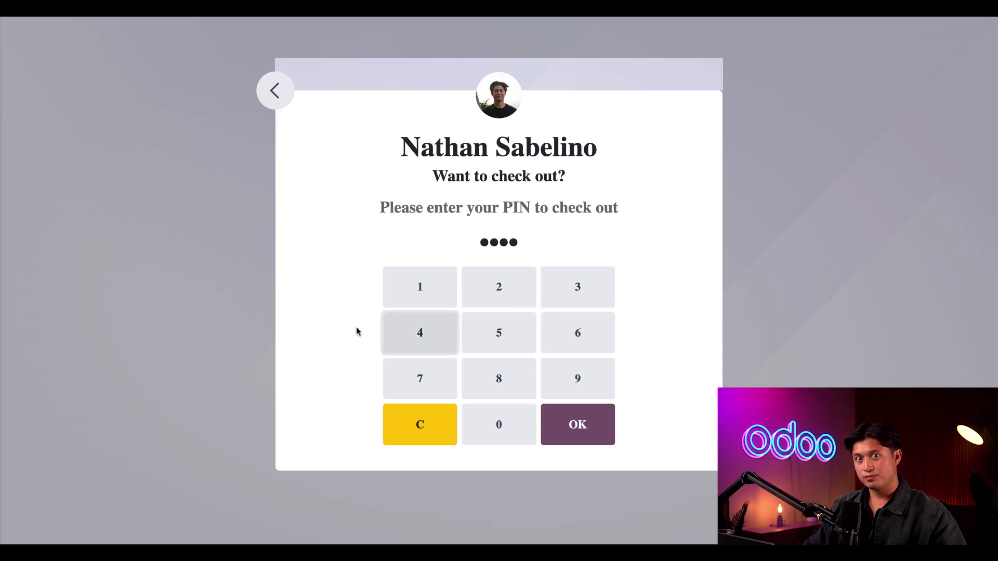
click(576, 421)
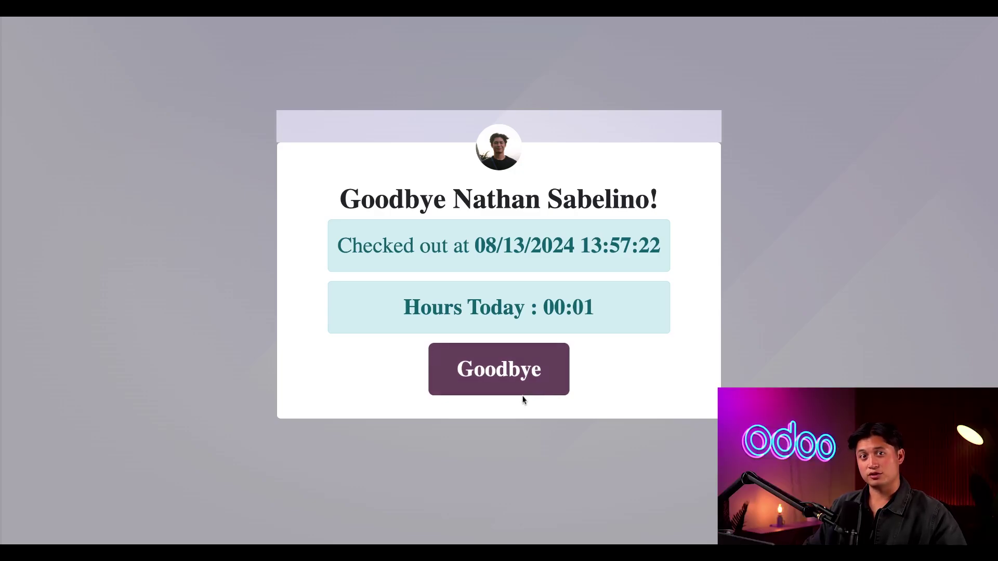
Dismiss the Goodbye check-out confirmation to return the kiosk to its welcome screen
click(508, 385)
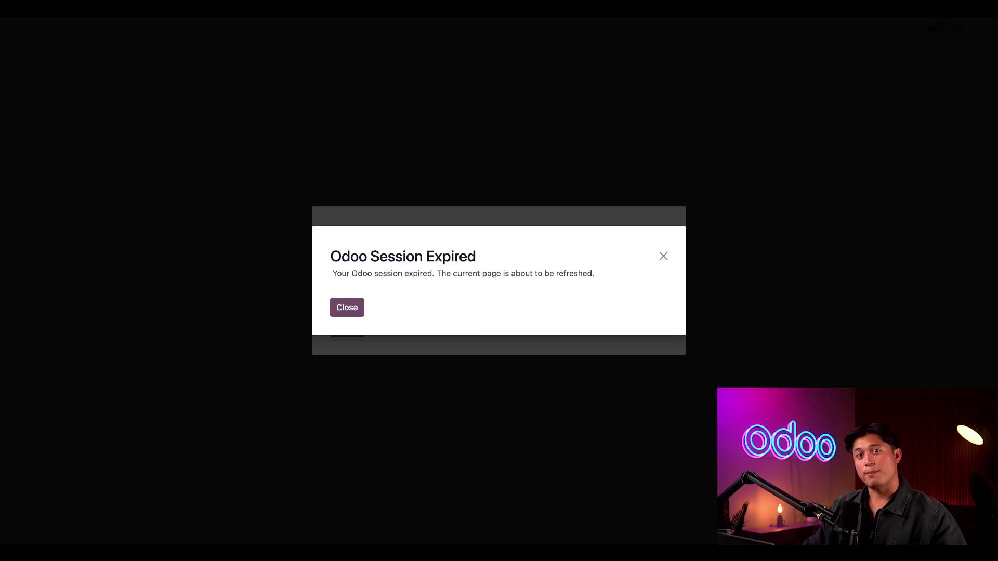
Close the Odoo Session Expired dialog
click(349, 310)
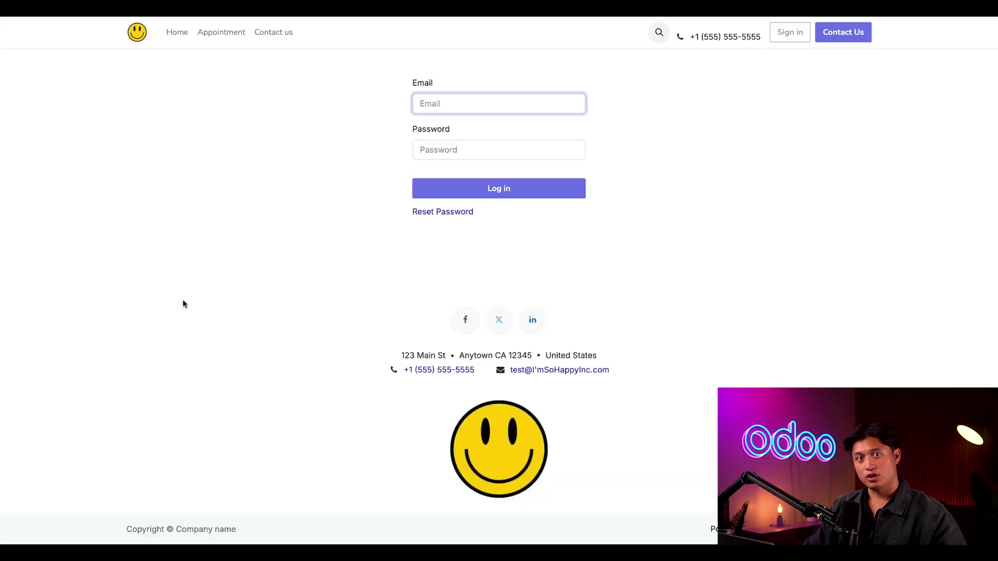